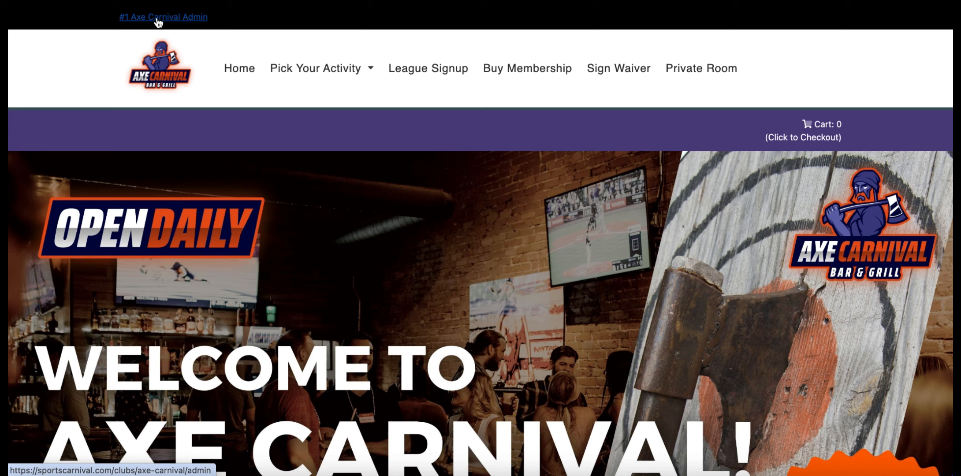
- Open the admin dashboard and go to the Add Coupon page under Coupons
left_click(158, 21)
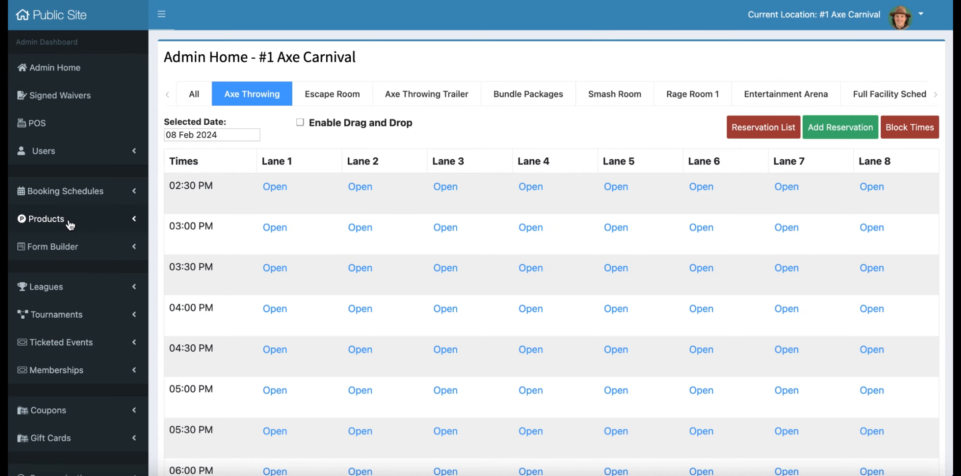
scroll(69, 226, "down", 4)
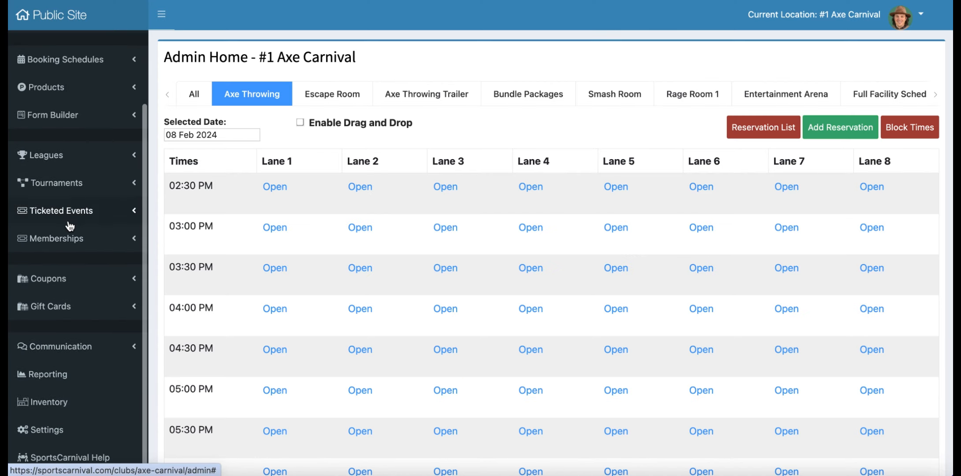
left_click(58, 281)
scroll(57, 281, "down", 1)
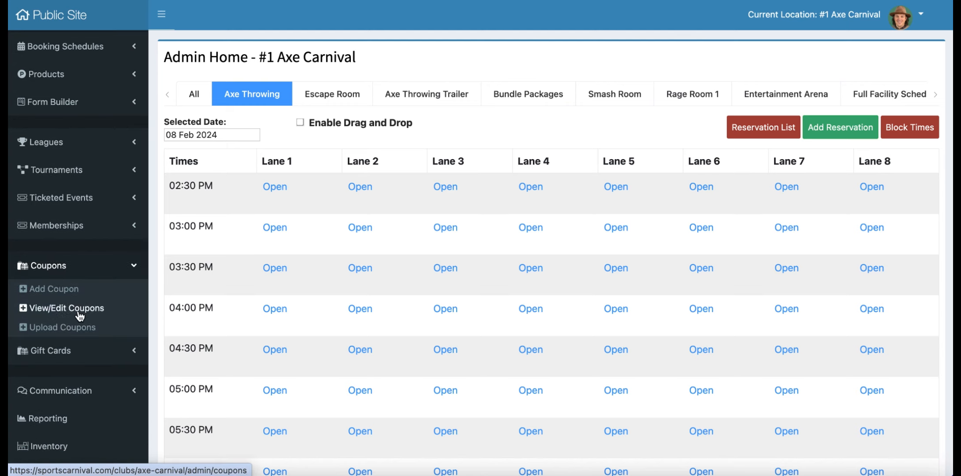
left_click(63, 298)
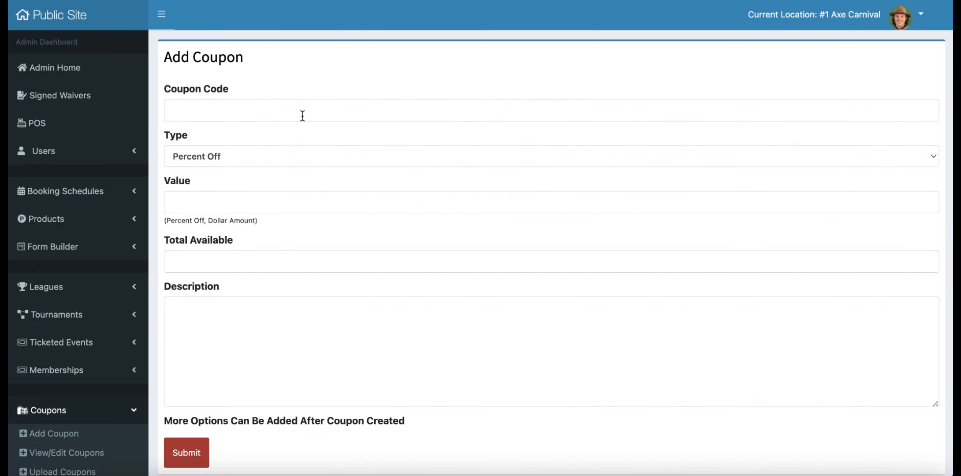
- Enter the coupon code 20 Percent Off
left_click(303, 115)
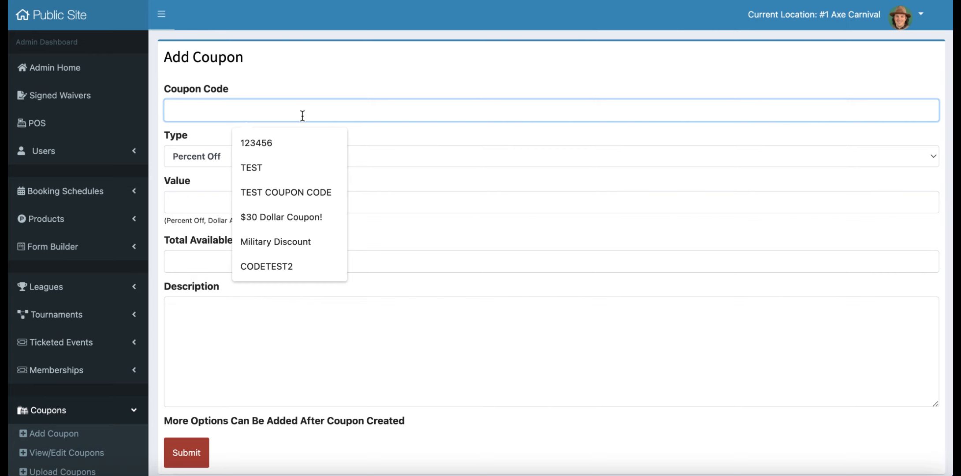
type("2")
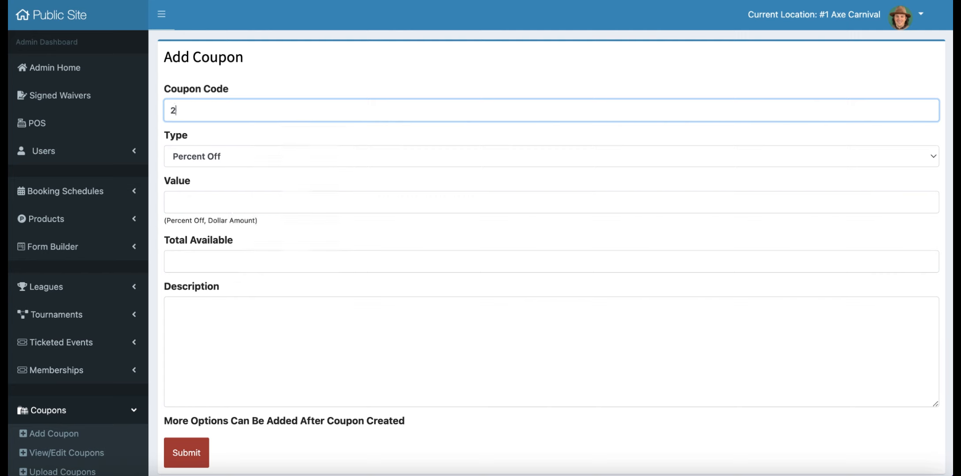
type("0 Percent Off")
- Set the coupon type to Percent Off, the value to 20 and the total available to 10
left_click(230, 160)
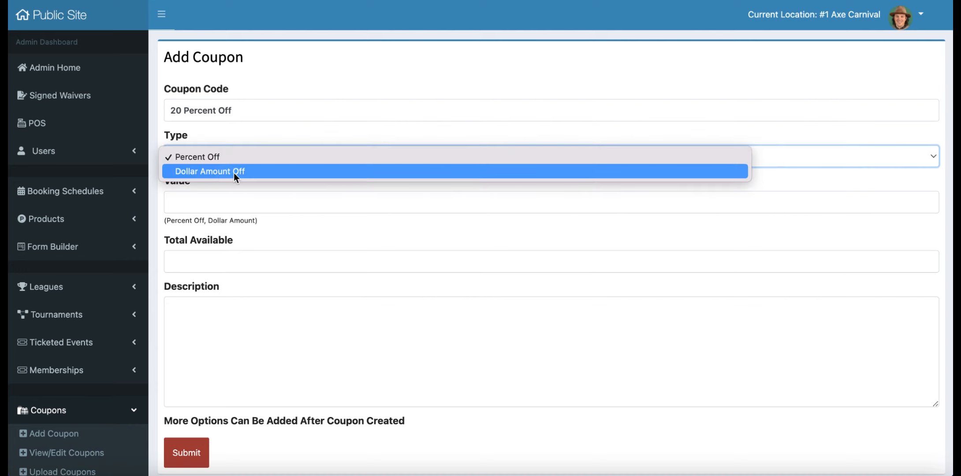
left_click(246, 134)
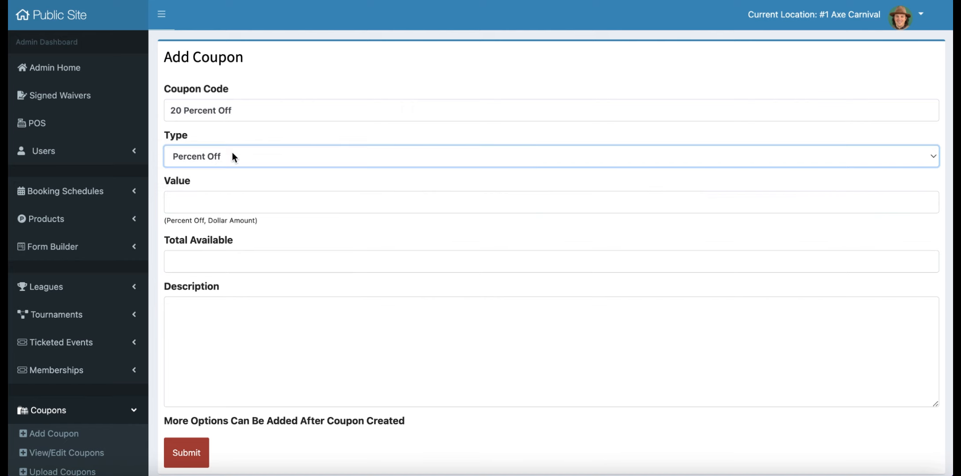
left_click(208, 198)
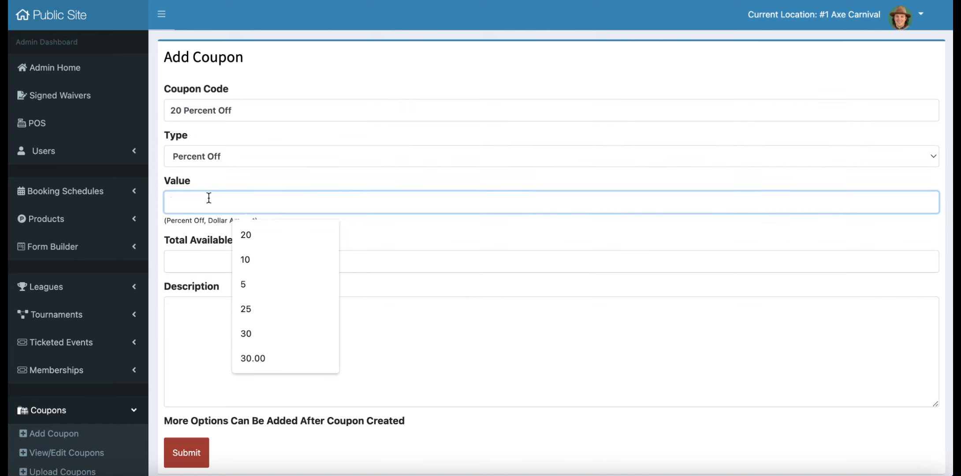
type("20")
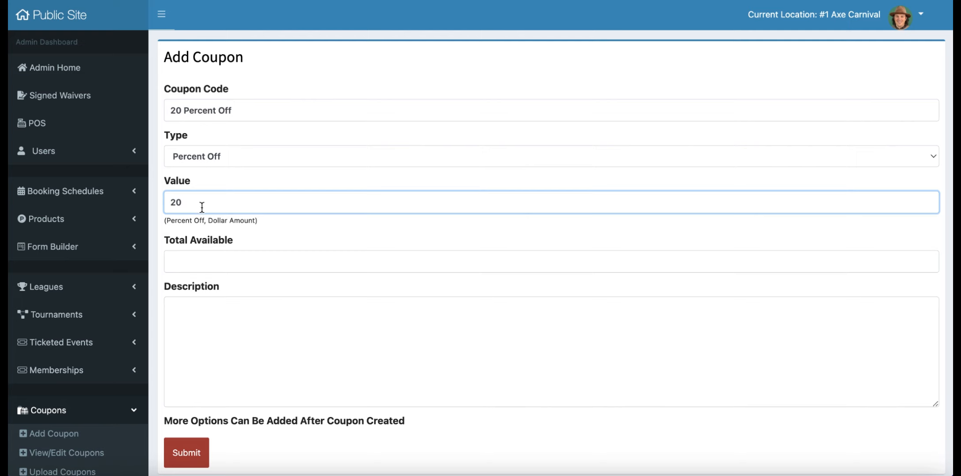
left_click(215, 252)
type("10")
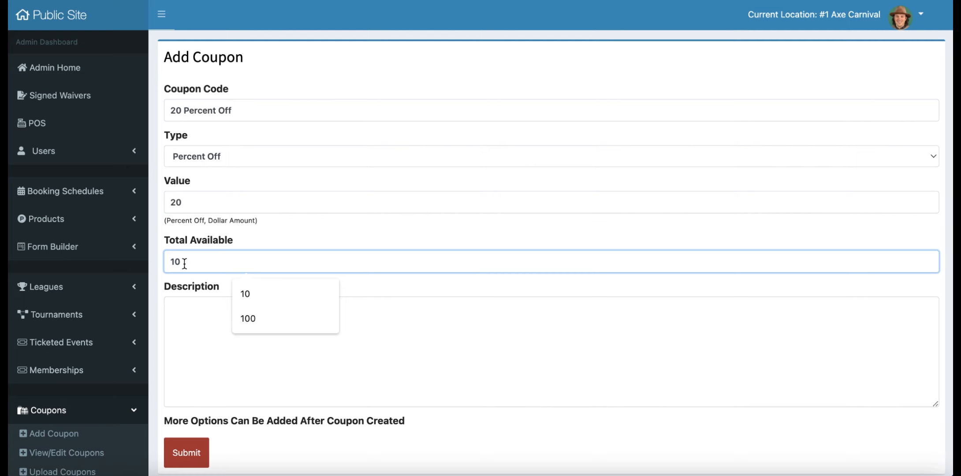
- Describe the coupon as "20 Percent off for the month of February" and submit it
left_click(195, 329)
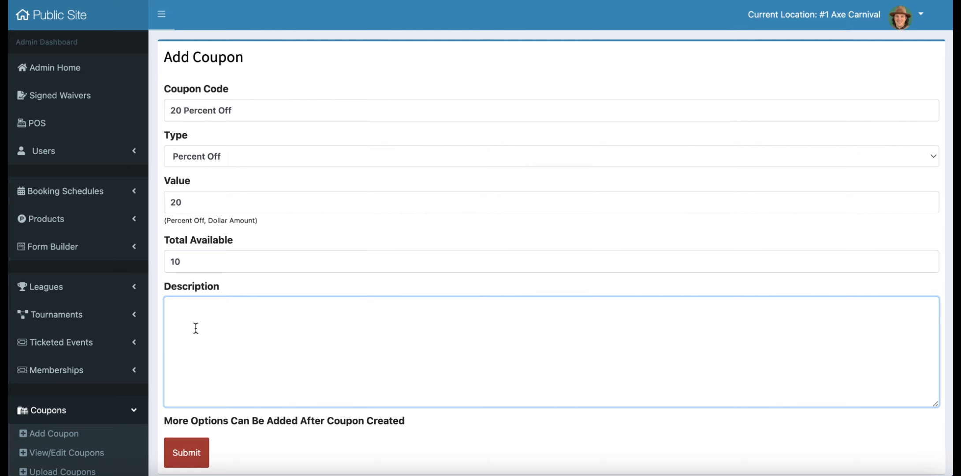
type("20 Percent off for the month of February")
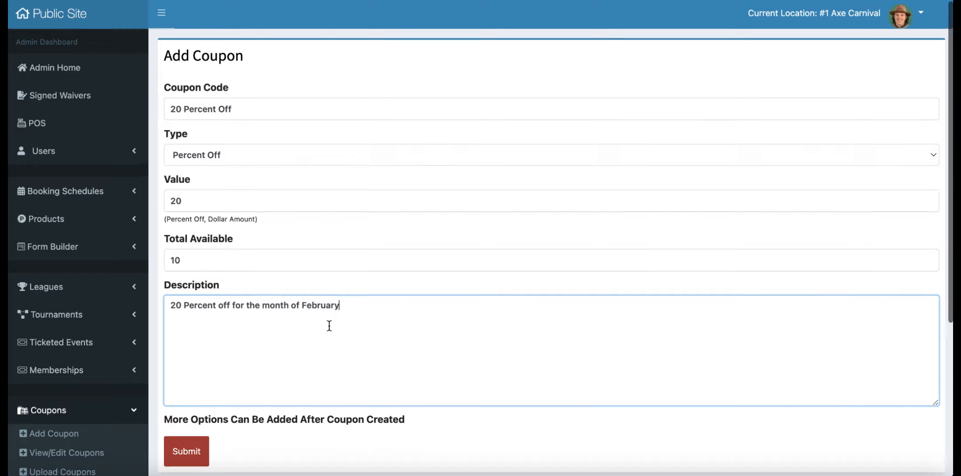
scroll(329, 325, "down", 1)
left_click(188, 423)
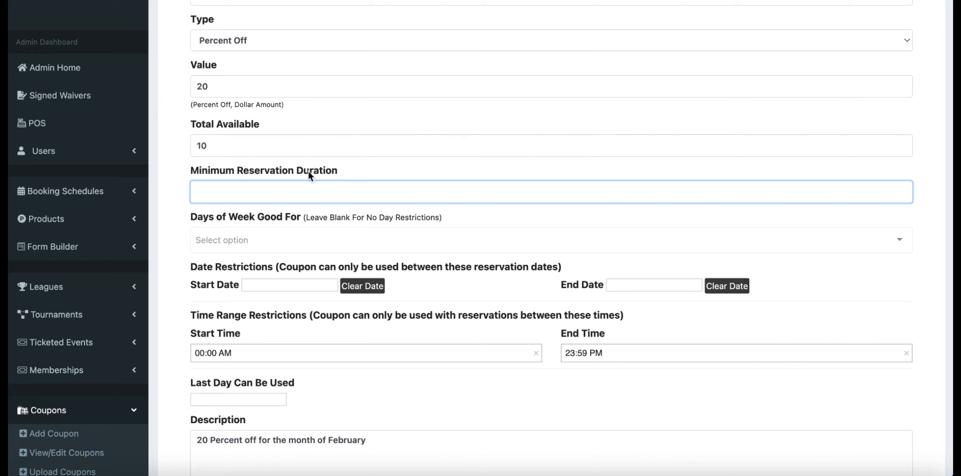
- Set the minimum reservation duration to 120 and make the coupon valid Monday through Friday plus Sunday
type("120")
left_click(269, 238)
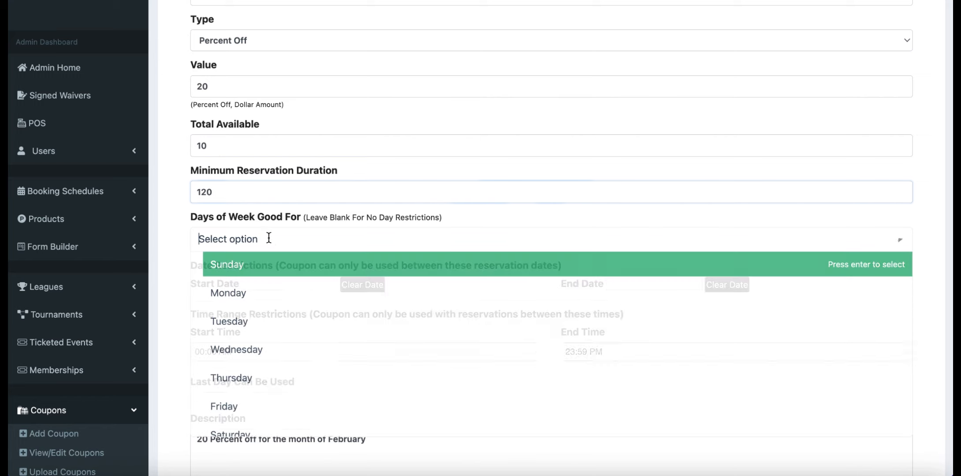
left_click(233, 294)
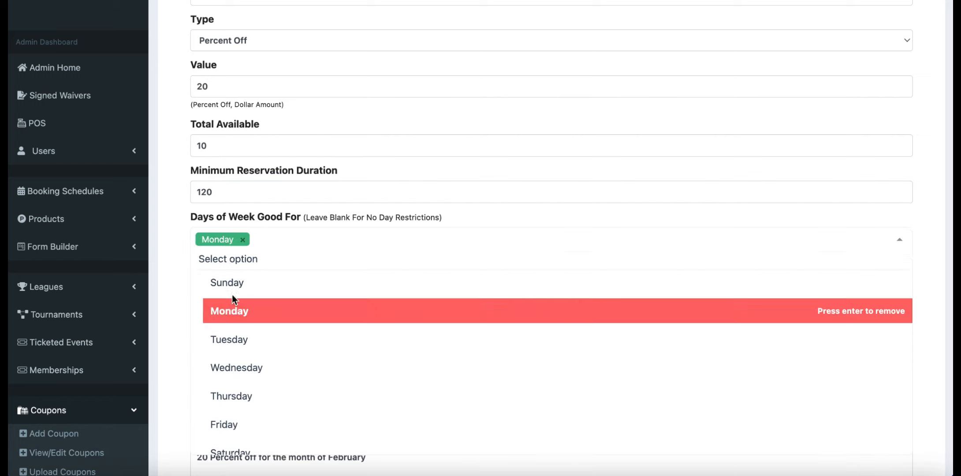
left_click(233, 339)
left_click(232, 375)
left_click(229, 396)
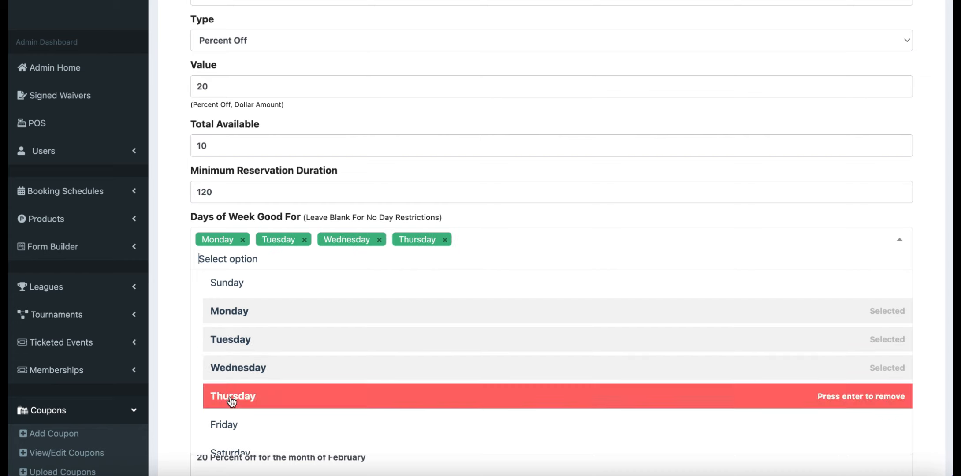
left_click(226, 423)
left_click(258, 287)
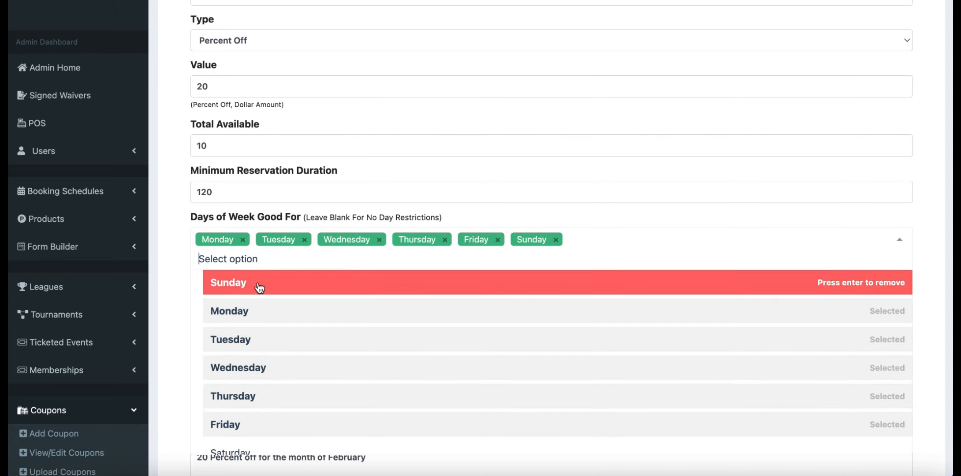
left_click(179, 267)
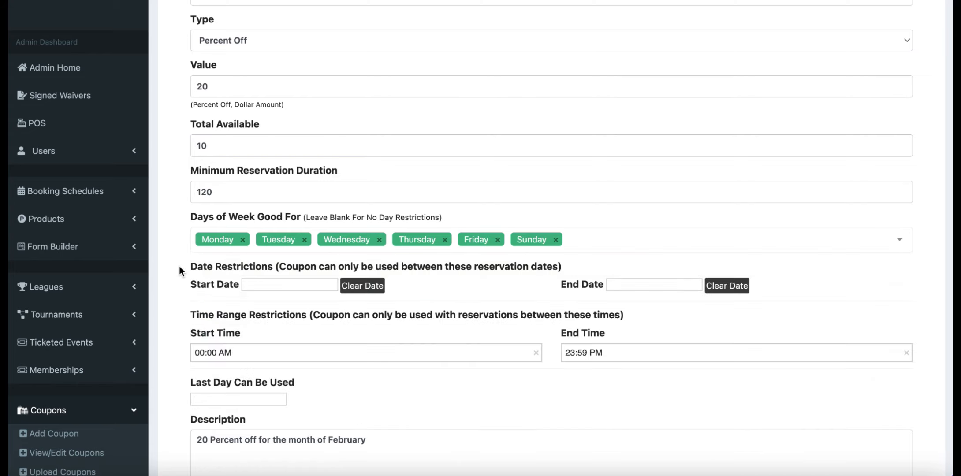
- Restrict the coupon to reservation dates from February 1, 2024 to February 29, 2024
scroll(179, 267, "down", 2)
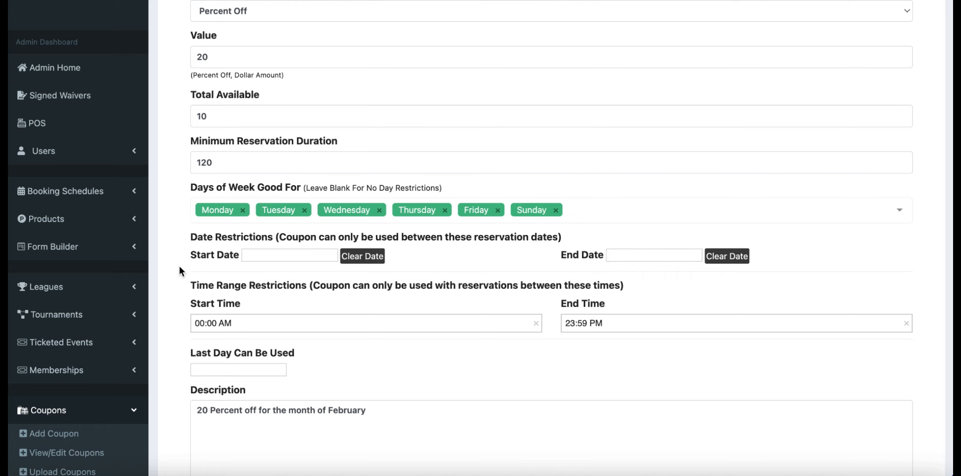
left_click(259, 252)
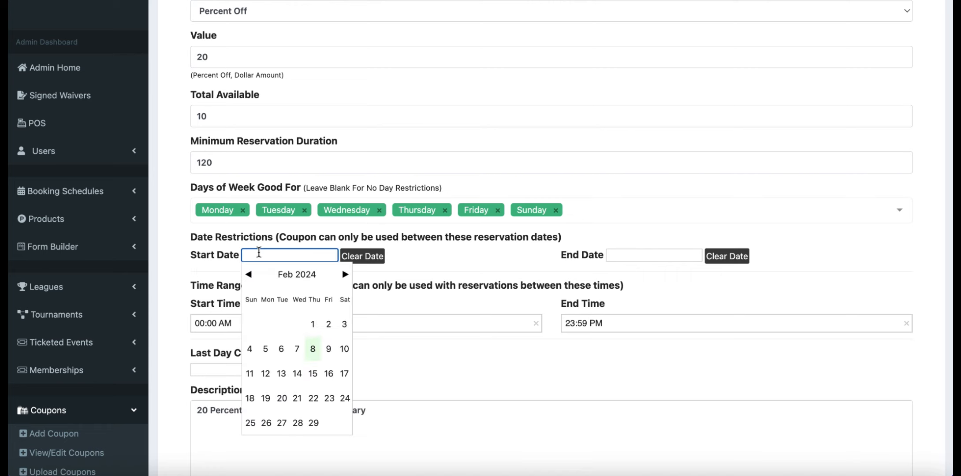
left_click(312, 324)
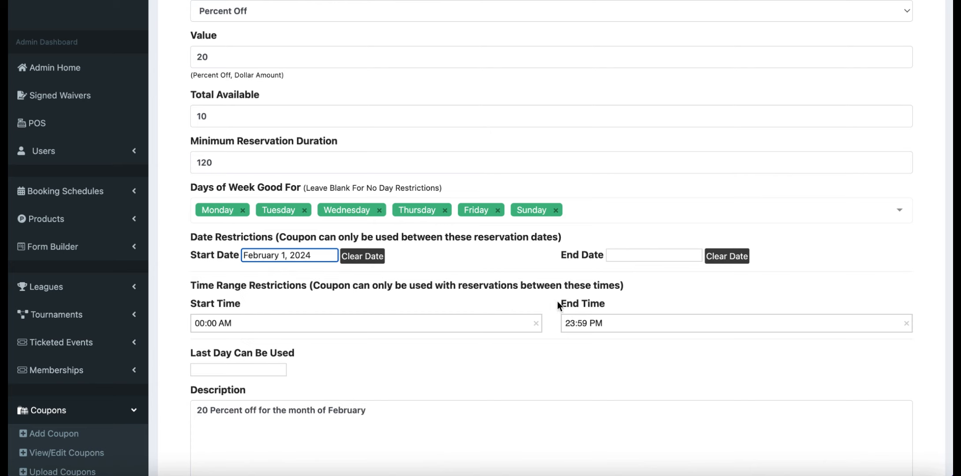
left_click(647, 257)
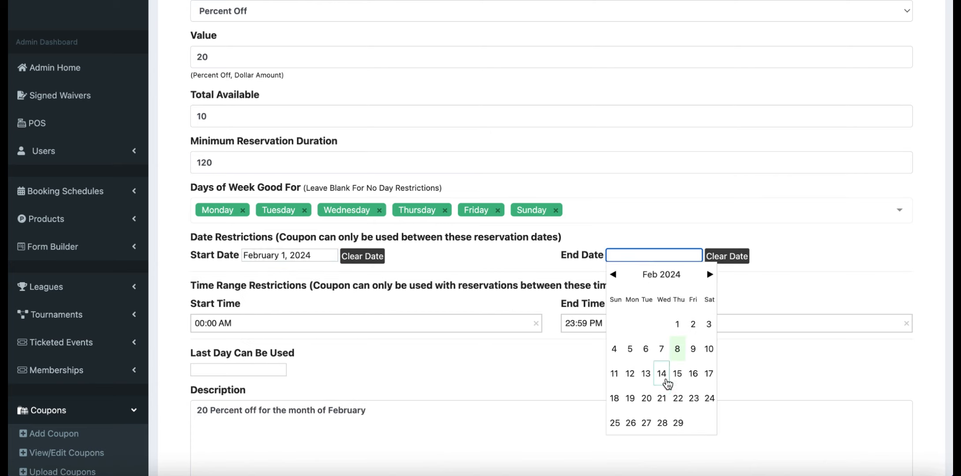
left_click(676, 421)
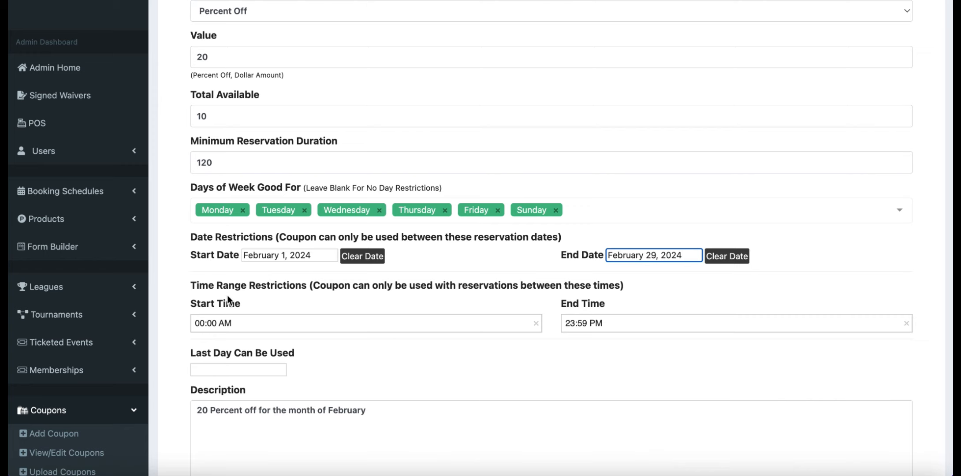
- Set the coupon's time range restriction from 05:00 AM to 11:59 PM
left_click(202, 323)
scroll(204, 399, "down", 2)
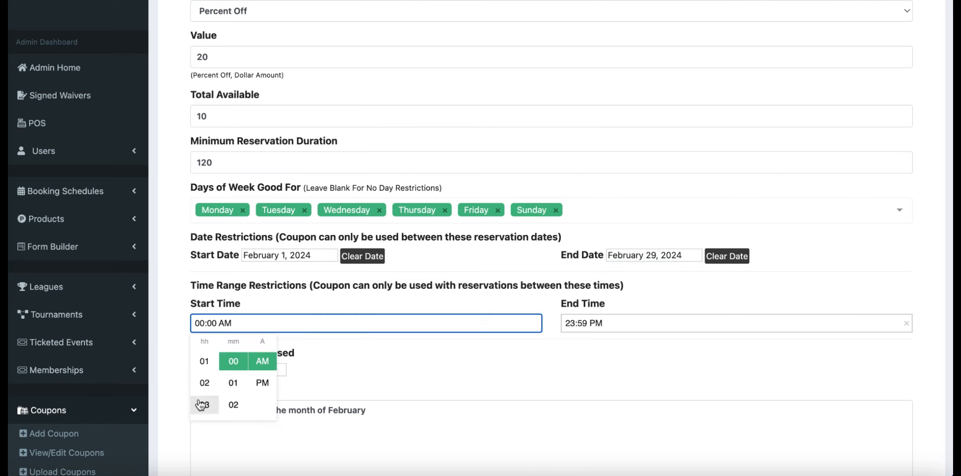
left_click(205, 403)
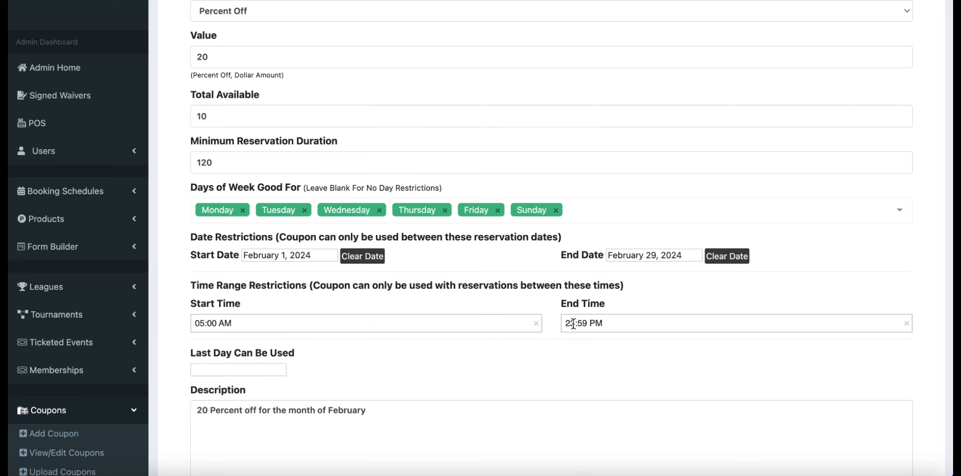
left_click(572, 324)
left_click(573, 323)
left_click(573, 324)
scroll(575, 398, "down", 5)
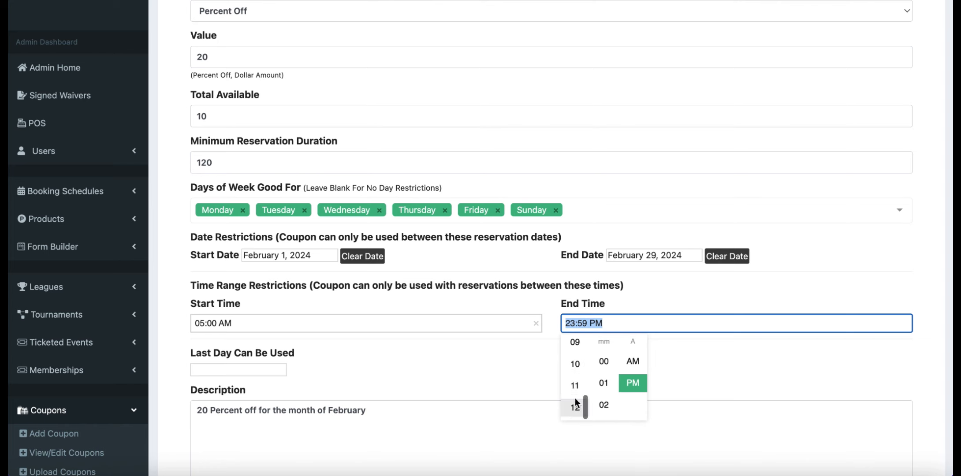
left_click(575, 387)
scroll(562, 350, "down", 2)
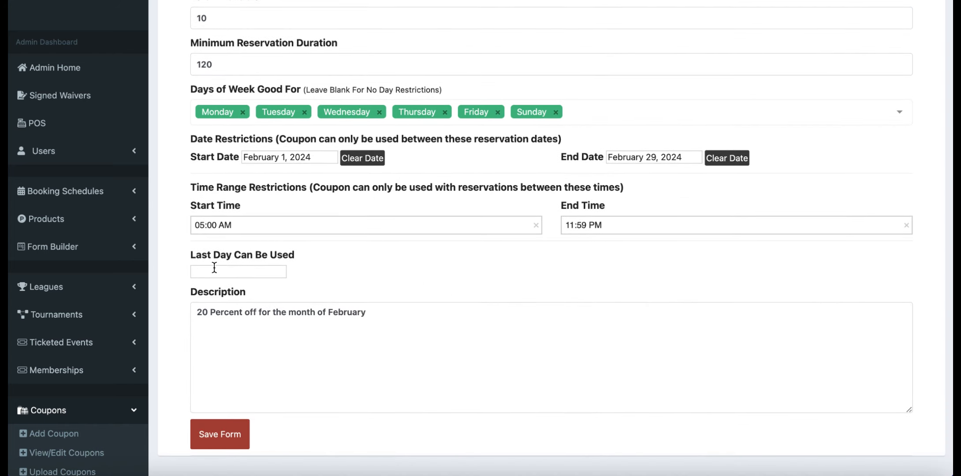
left_click(215, 268)
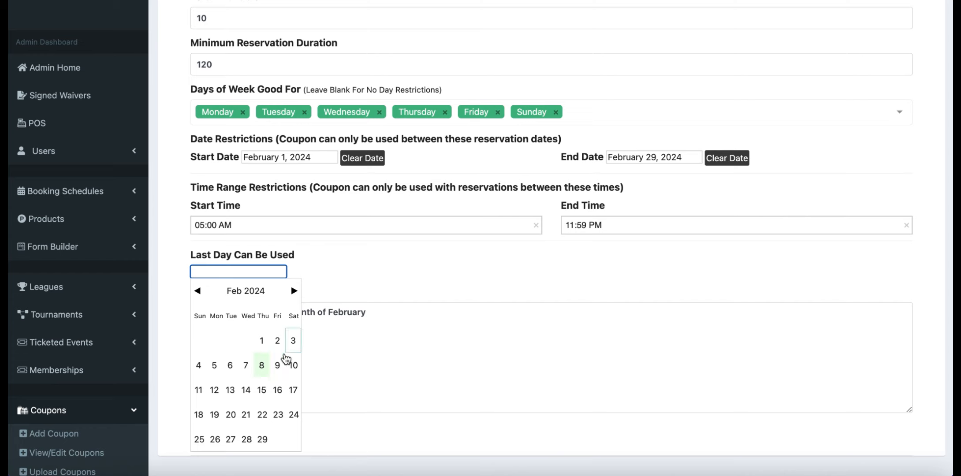
left_click(349, 279)
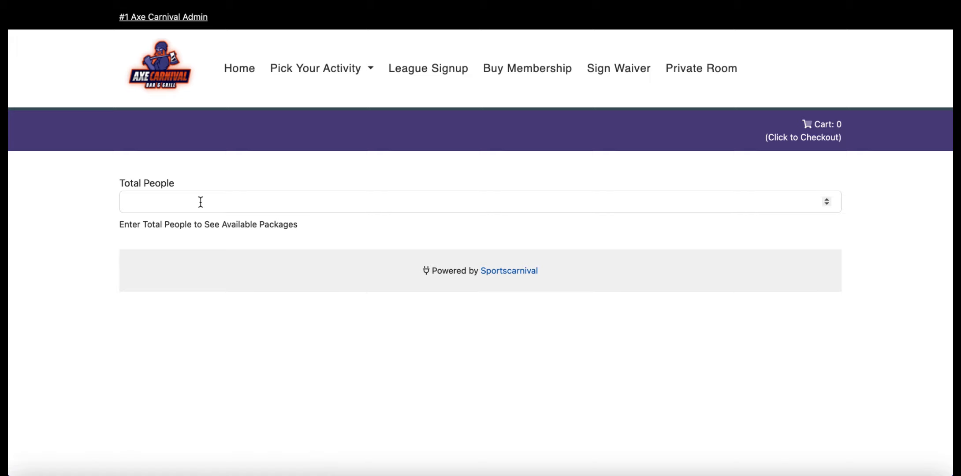
- On the public booking page, book Axe Throwing for 2 people on February 8 at 12:00 PM
left_click(200, 202)
type("2")
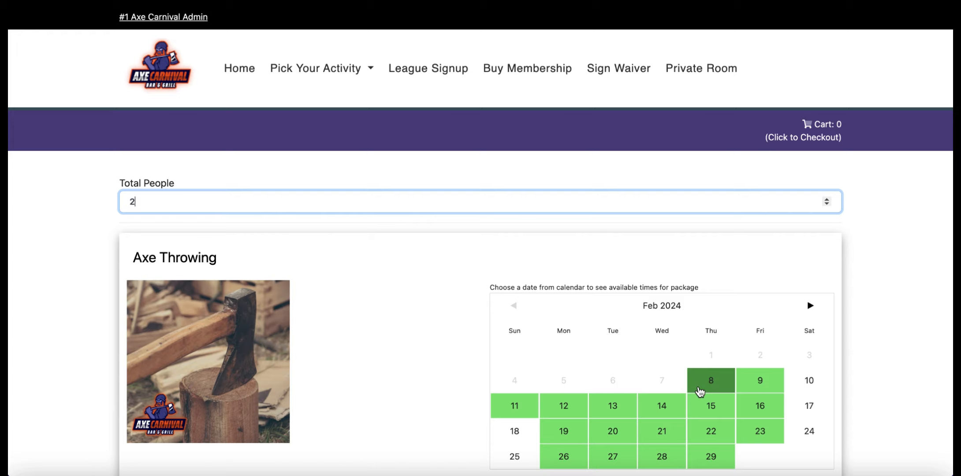
left_click(700, 388)
scroll(700, 391, "down", 1)
scroll(700, 391, "down", 5)
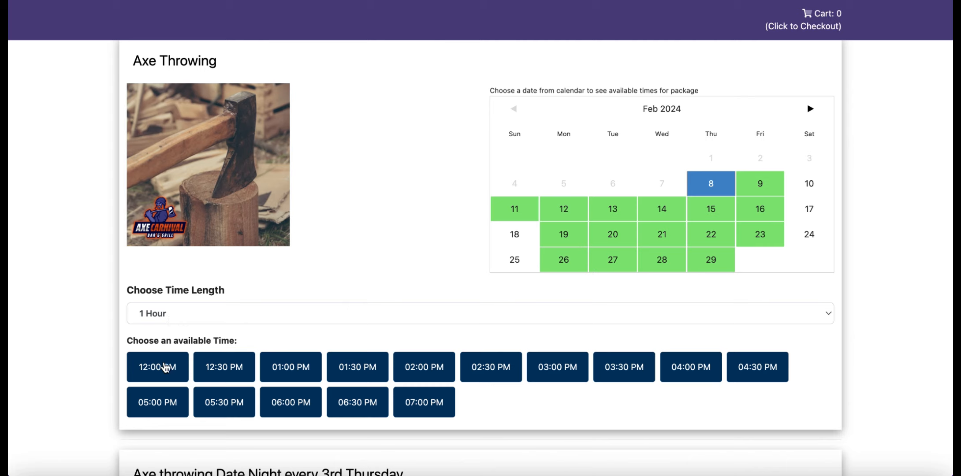
left_click(165, 369)
scroll(464, 356, "down", 5)
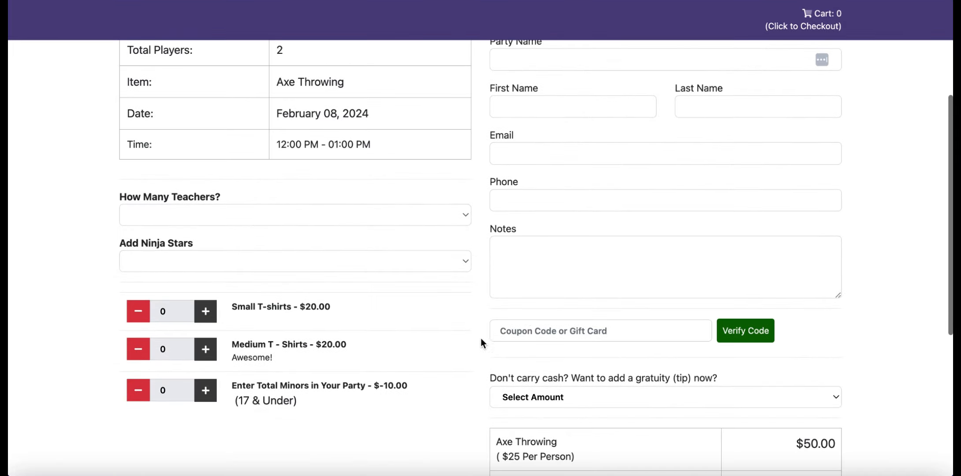
- Enter the coupon code 20 Percent Off at checkout and verify it
left_click(575, 331)
type("20 PERCENT OFF")
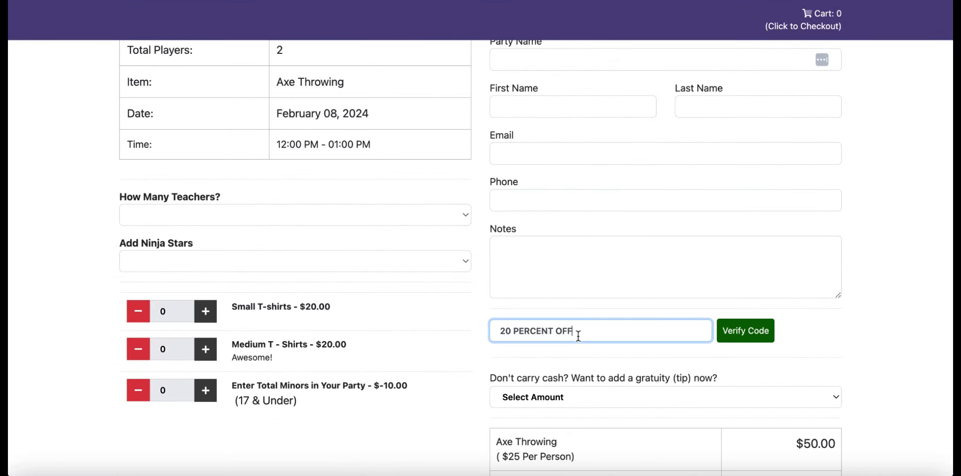
left_click_drag(575, 332, 474, 332)
type("20 Percent Off")
left_click(730, 336)
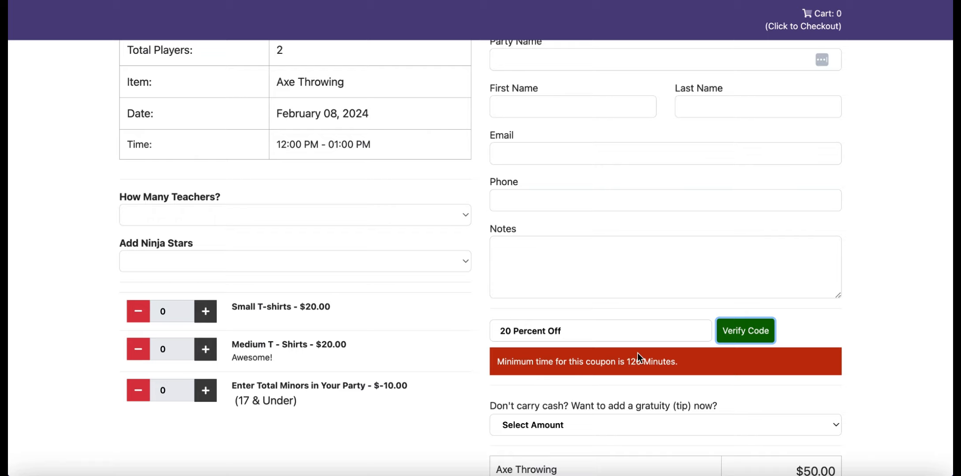
- Change the booking to 2 people on February 8 with a 2 Hours time length starting at 12:00 PM
scroll(644, 354, "up", 5)
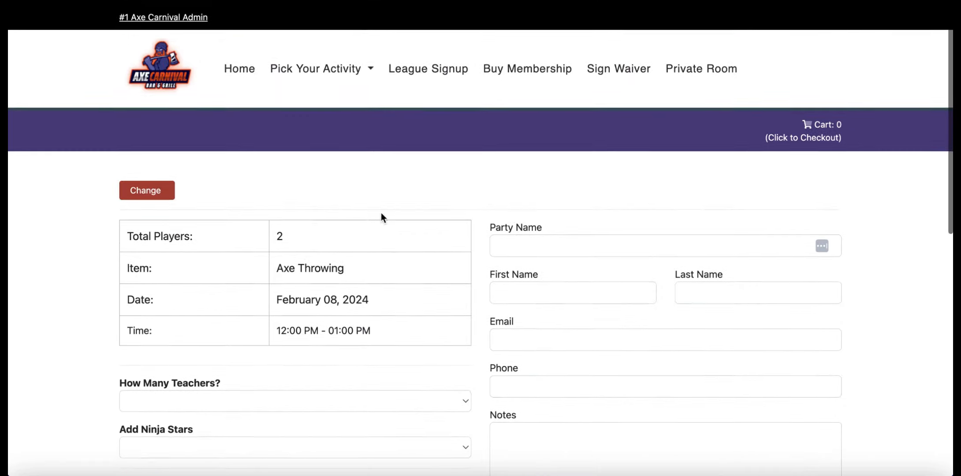
left_click(150, 192)
left_click(209, 196)
type("2")
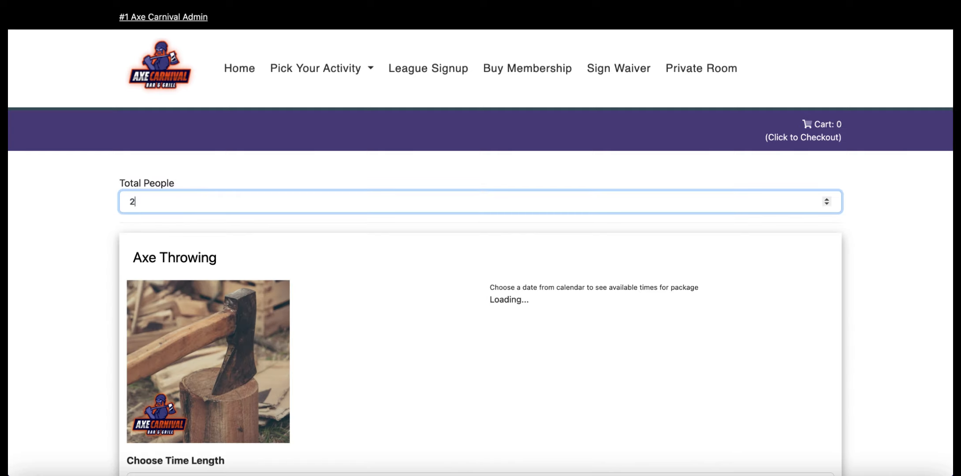
left_click(716, 375)
scroll(718, 382, "down", 4)
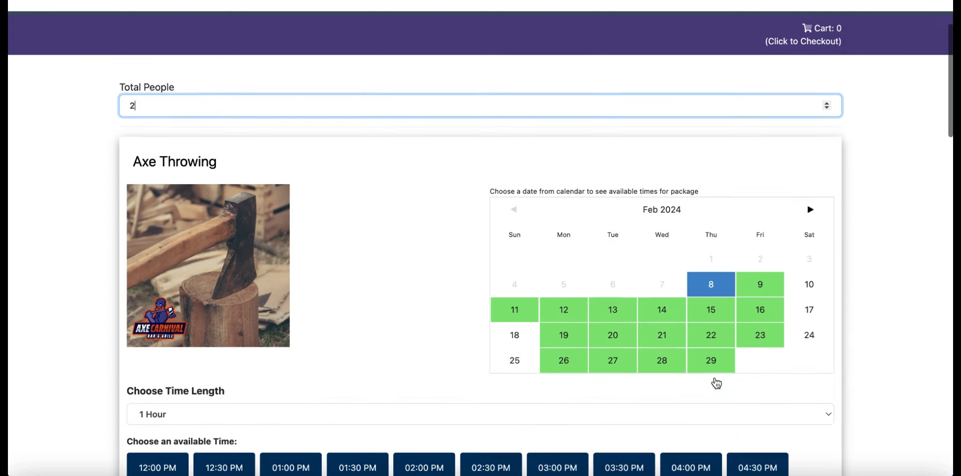
left_click(168, 340)
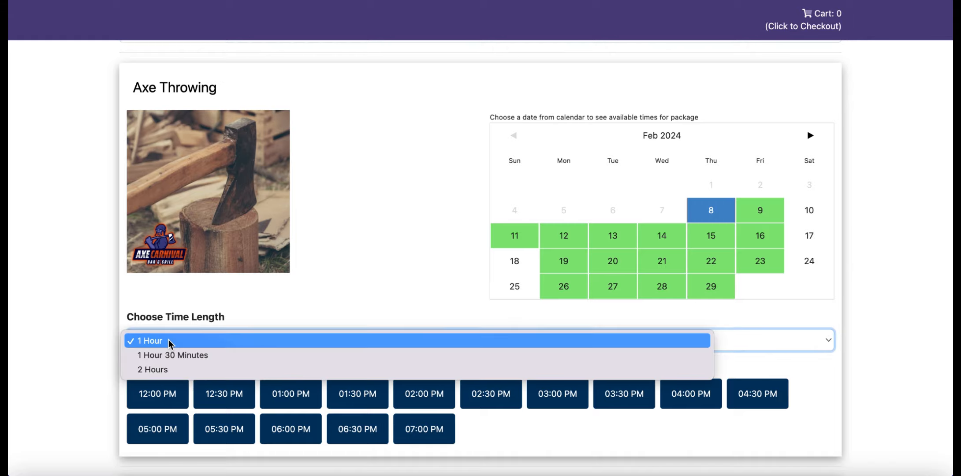
left_click(168, 369)
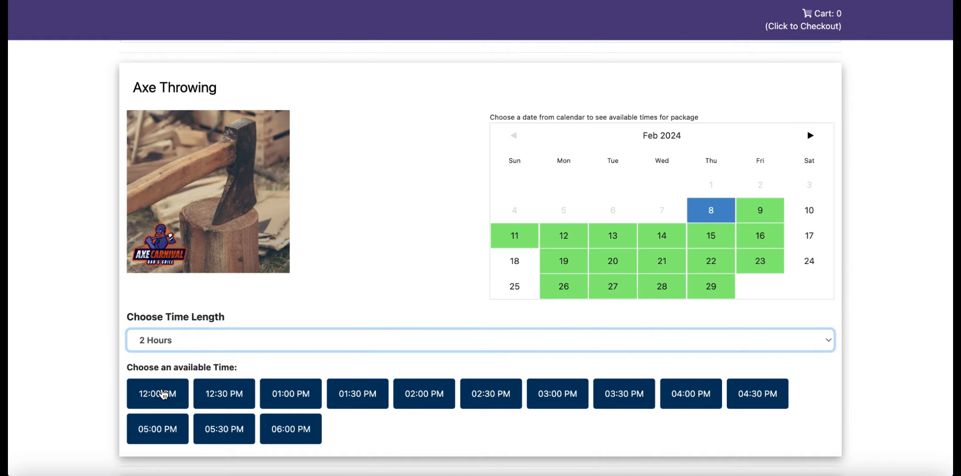
left_click(164, 392)
- Replace the coupon field's contents with 20 Percent Off and verify the code again
scroll(461, 341, "down", 3)
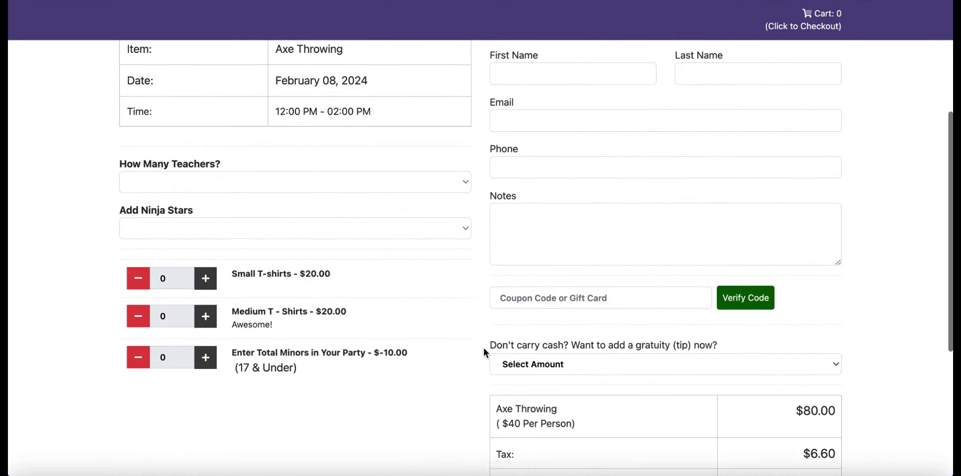
left_click(551, 300)
type("20 PERCENT OFF")
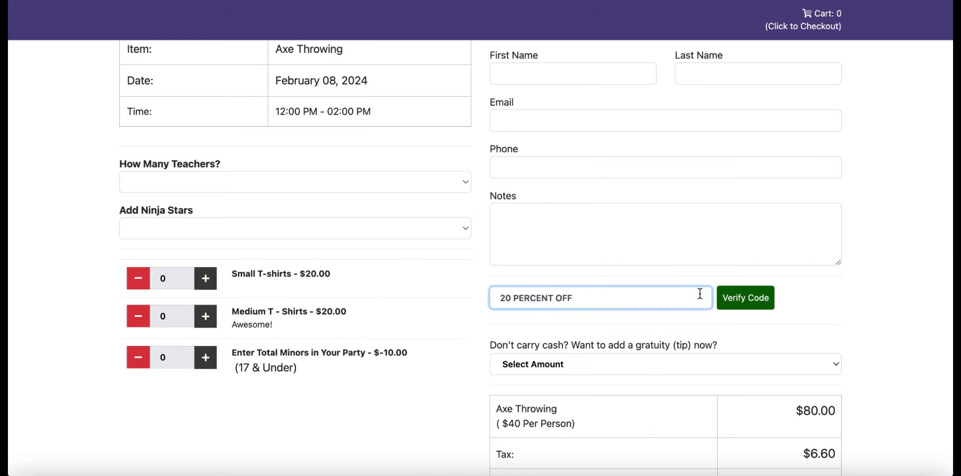
left_click(622, 297)
key("super+a")
key("BackSpace")
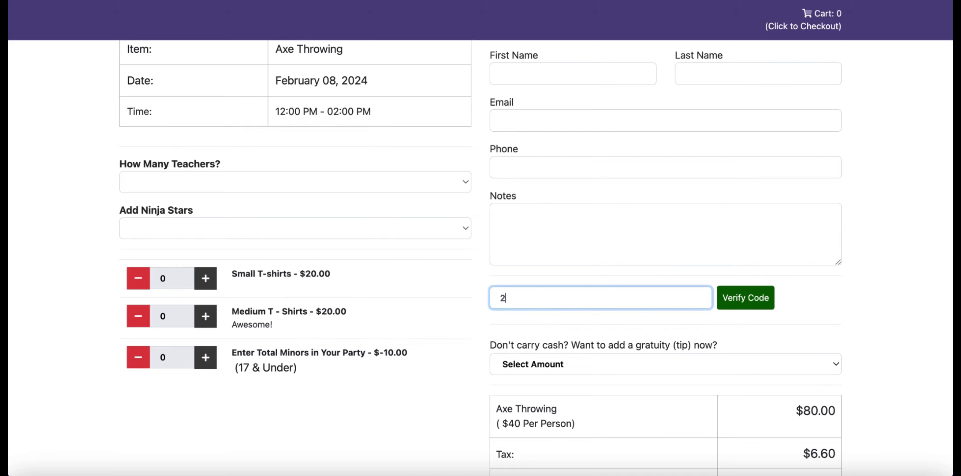
type("20 Percent Off")
left_click(733, 305)
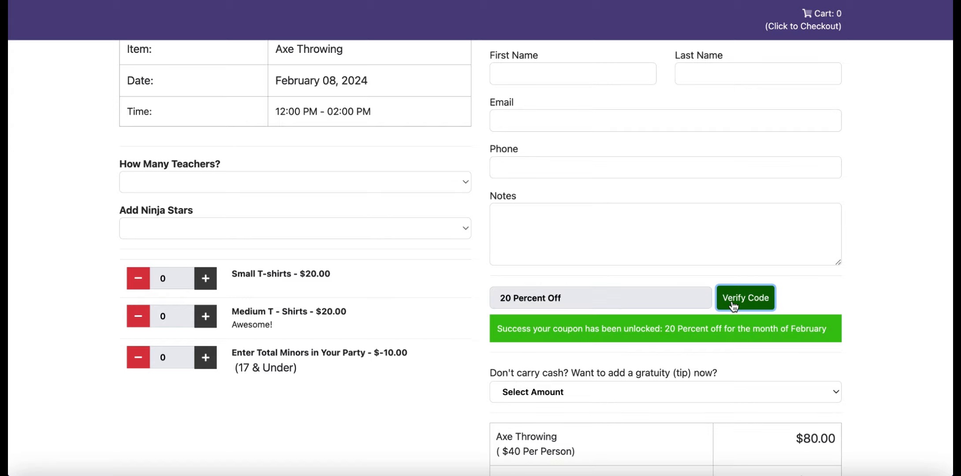
- Accept the terms and conditions and make the reservation
scroll(733, 306, "down", 3)
scroll(733, 306, "down", 1)
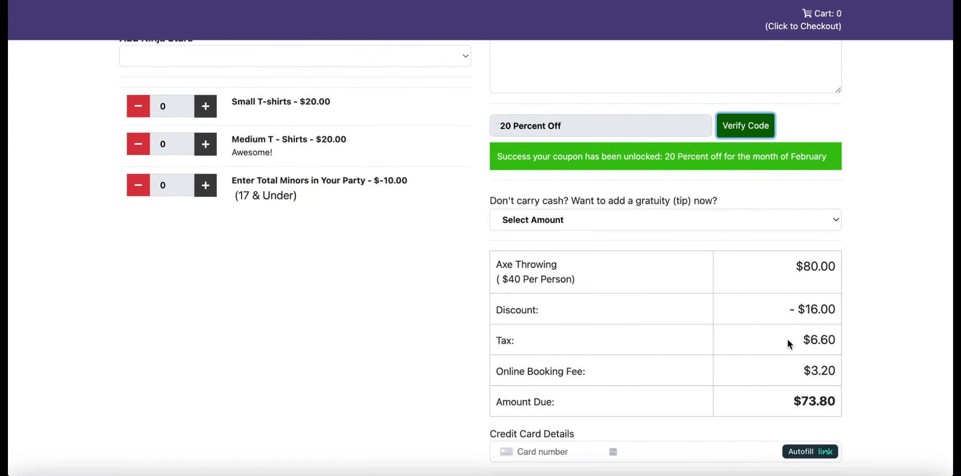
scroll(811, 365, "up", 6)
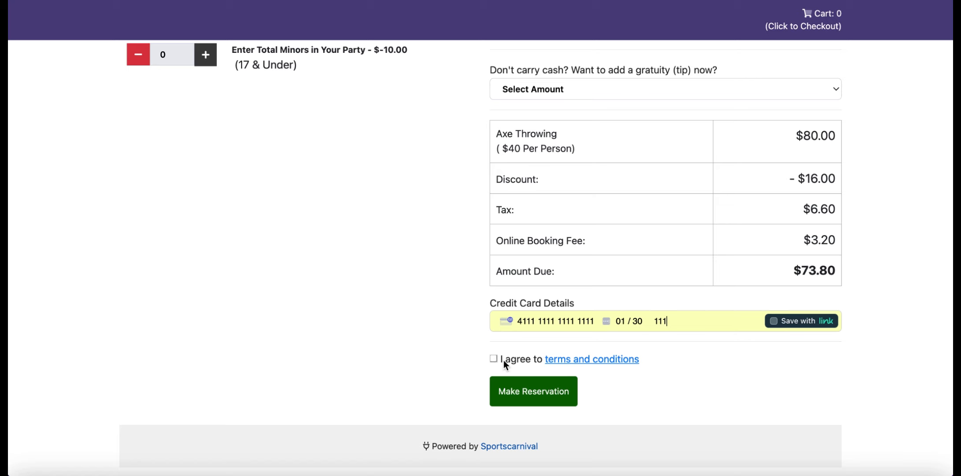
left_click(494, 359)
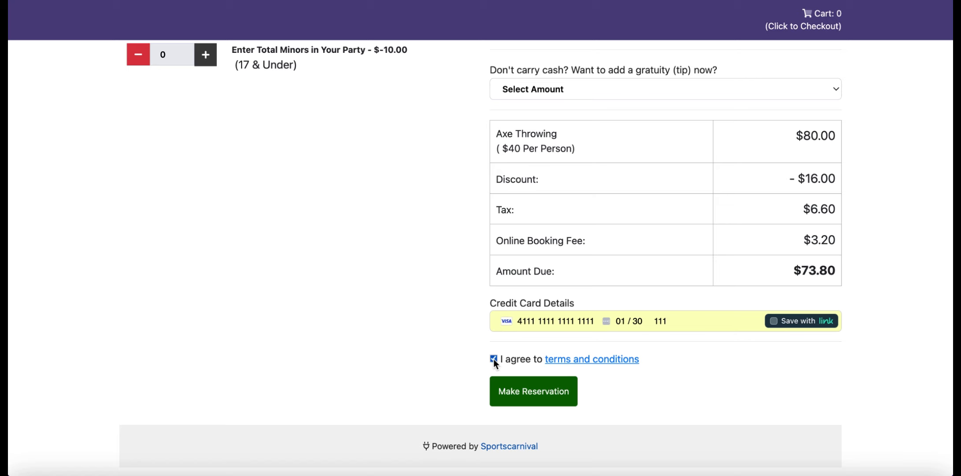
left_click(520, 393)
- Return to the admin dashboard and open the View/Edit Coupons list to check the 20 Percent Off coupon's claimed count
left_click(605, 45)
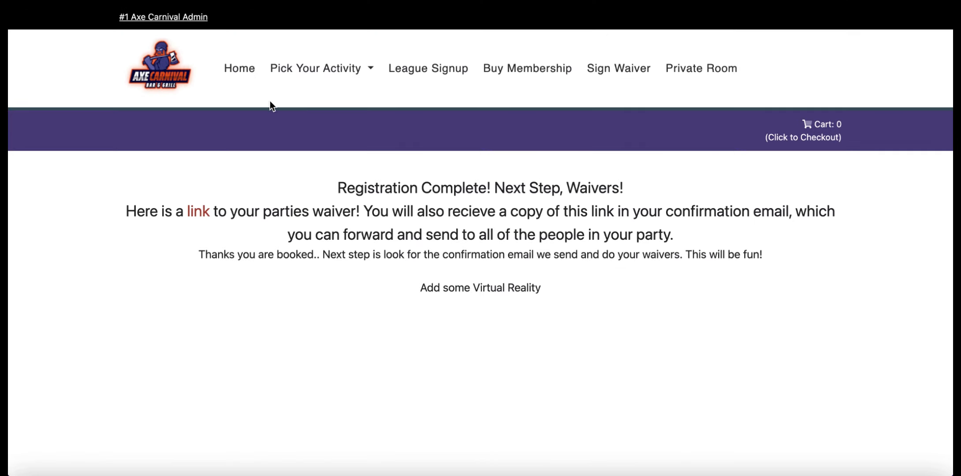
left_click(170, 18)
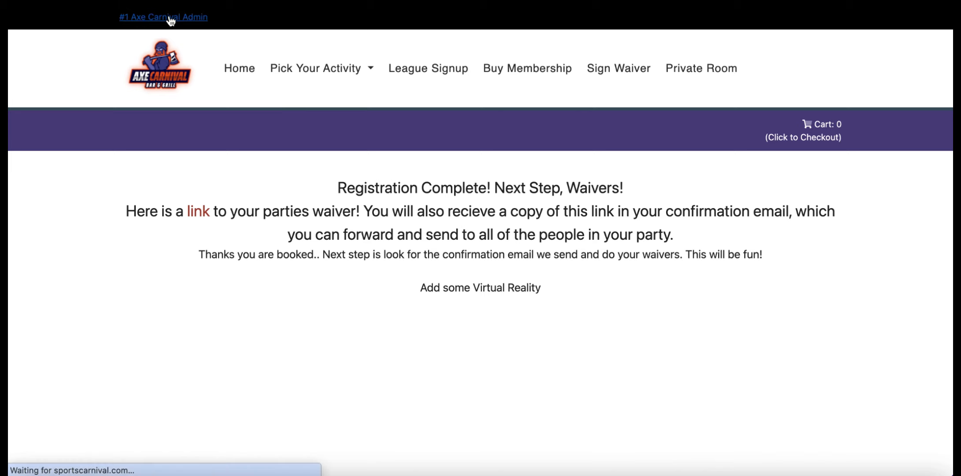
scroll(41, 273, "down", 3)
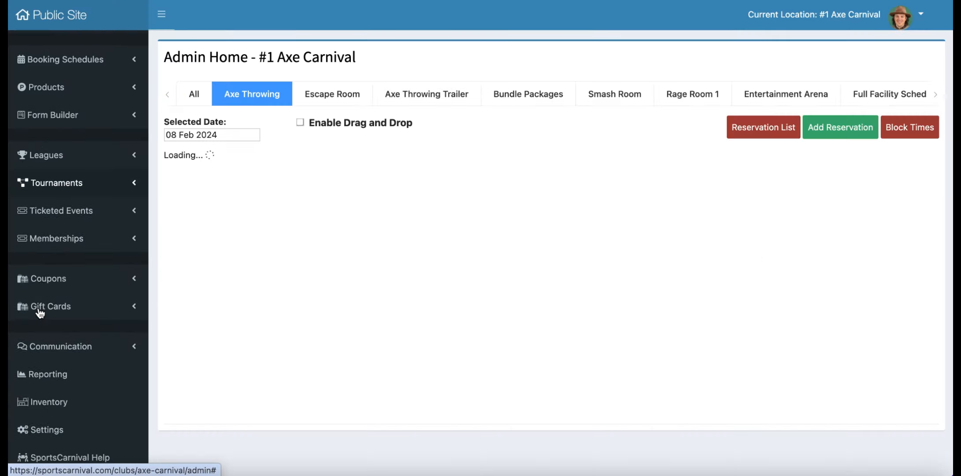
scroll(39, 311, "down", 2)
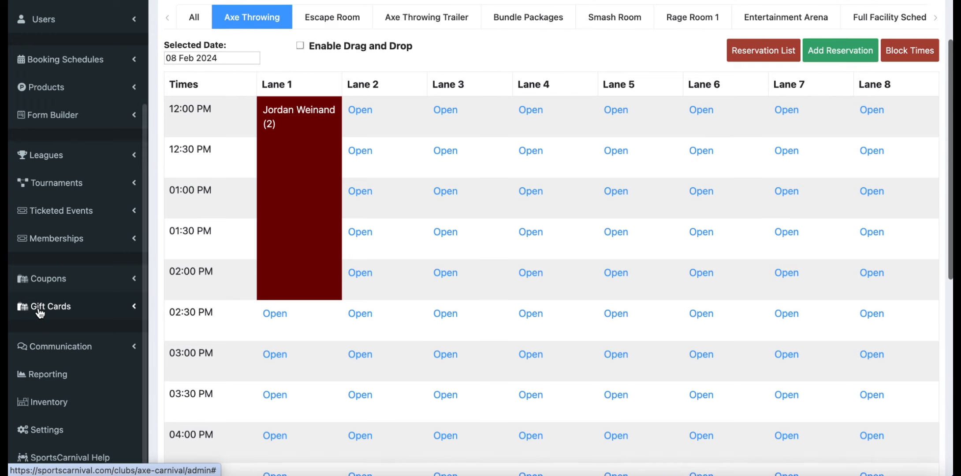
left_click(71, 285)
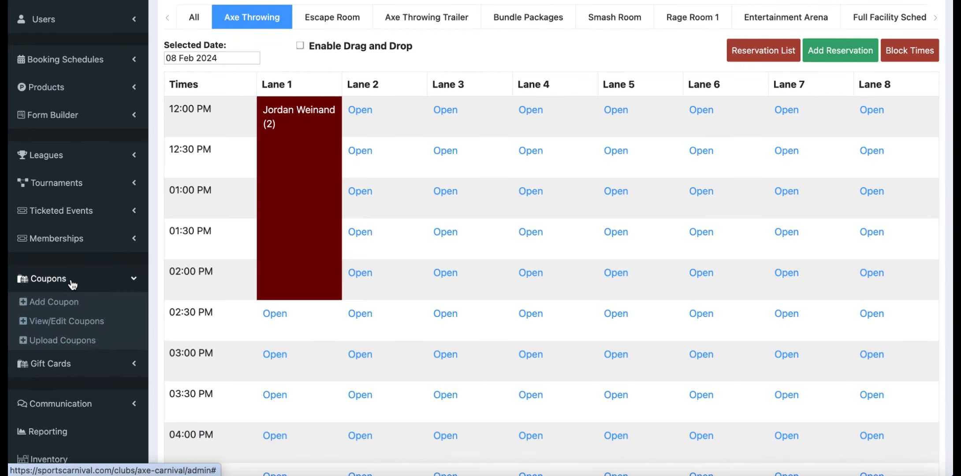
left_click(55, 329)
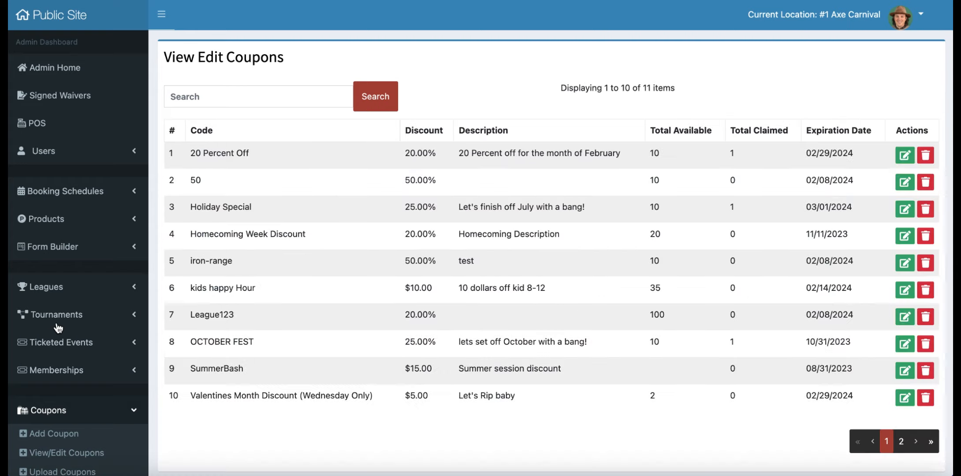
left_click_drag(662, 152, 652, 151)
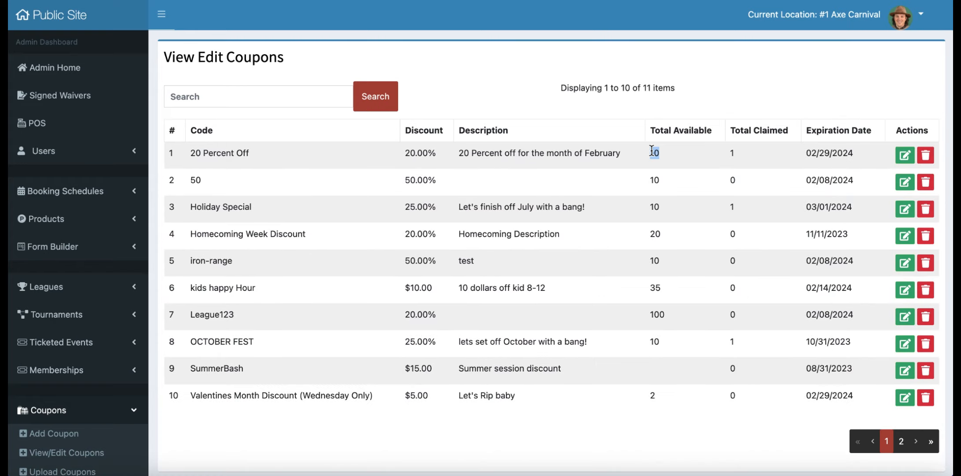
left_click(750, 160)
scroll(214, 351, "down", 3)
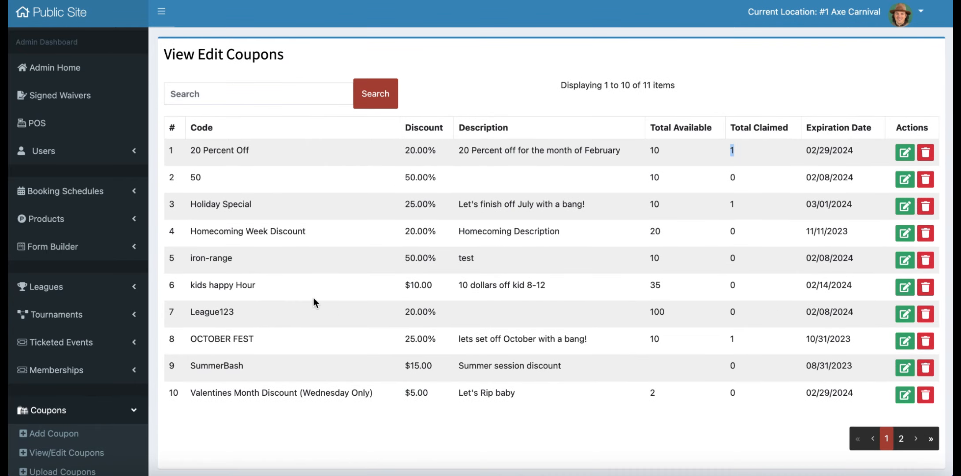
scroll(291, 291, "down", 2)
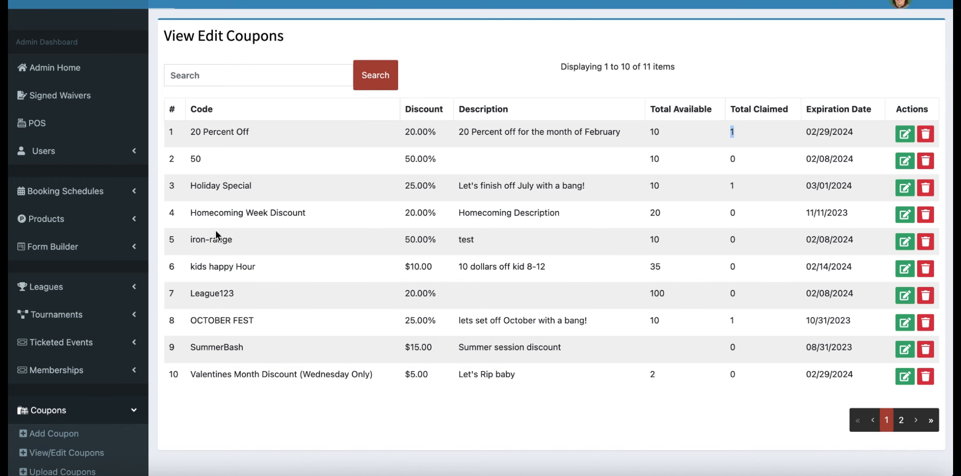